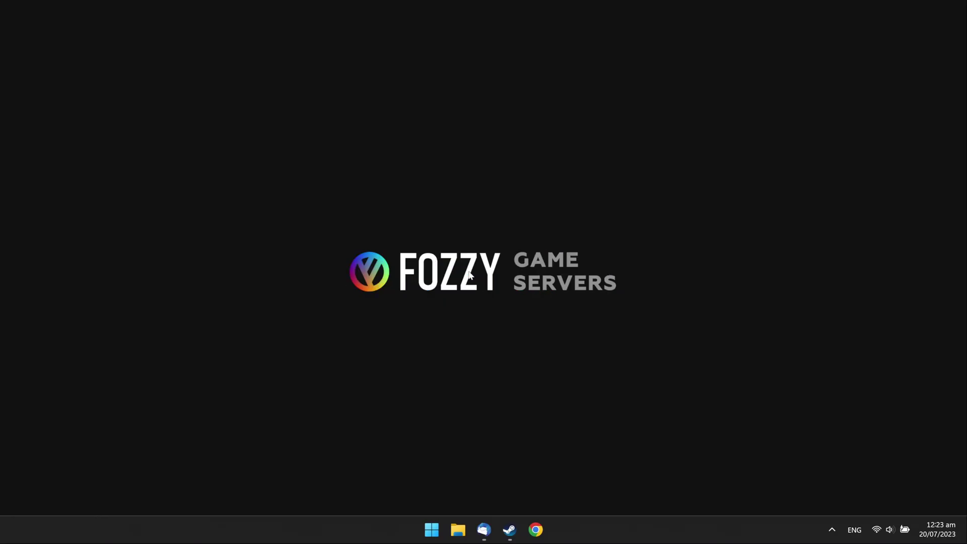
- Launch Counter-Strike: Global Offensive from the Steam library and join the server
{"action": "left_click", "coordinate": [510, 529]}
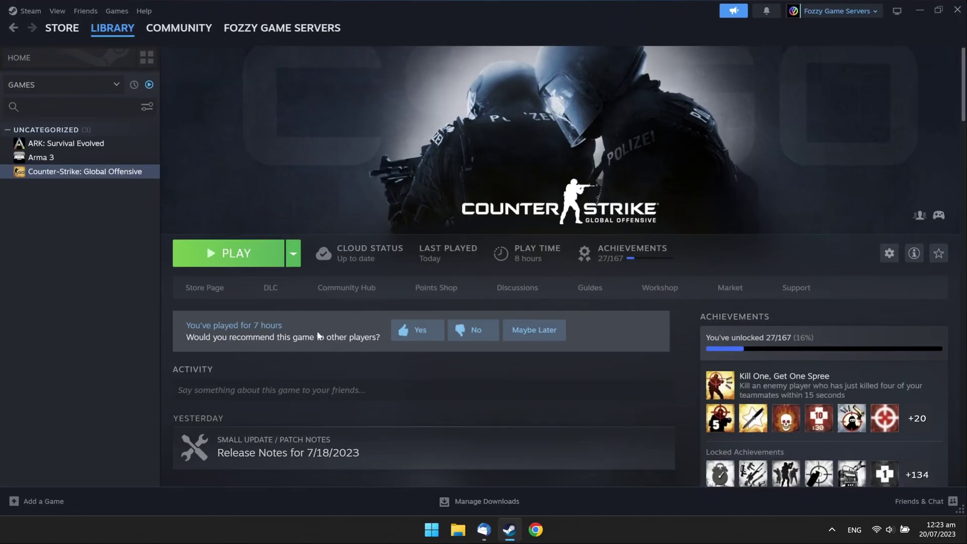
{"action": "left_click", "coordinate": [264, 262]}
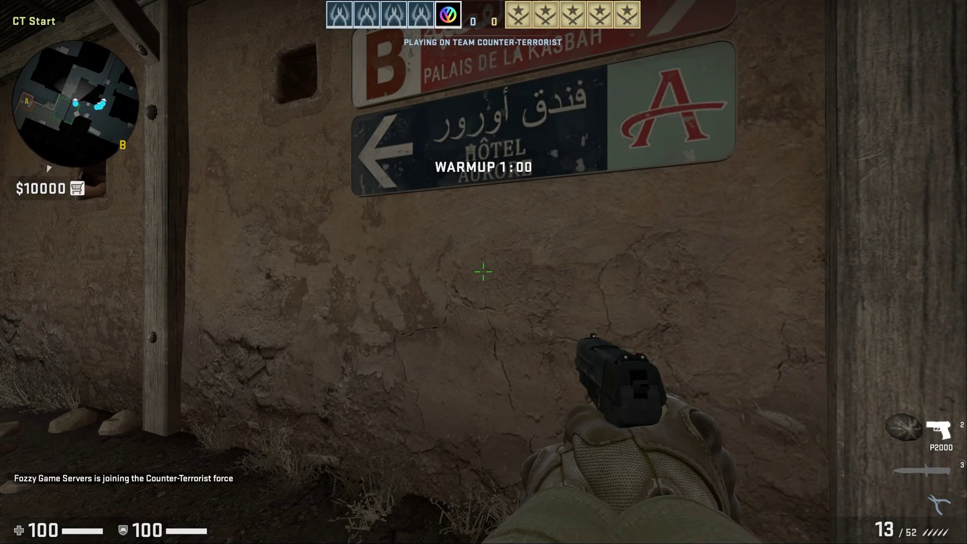
- Run status in the developer console and select your own SteamID in the output
{"action": "key", "text": "grave"}
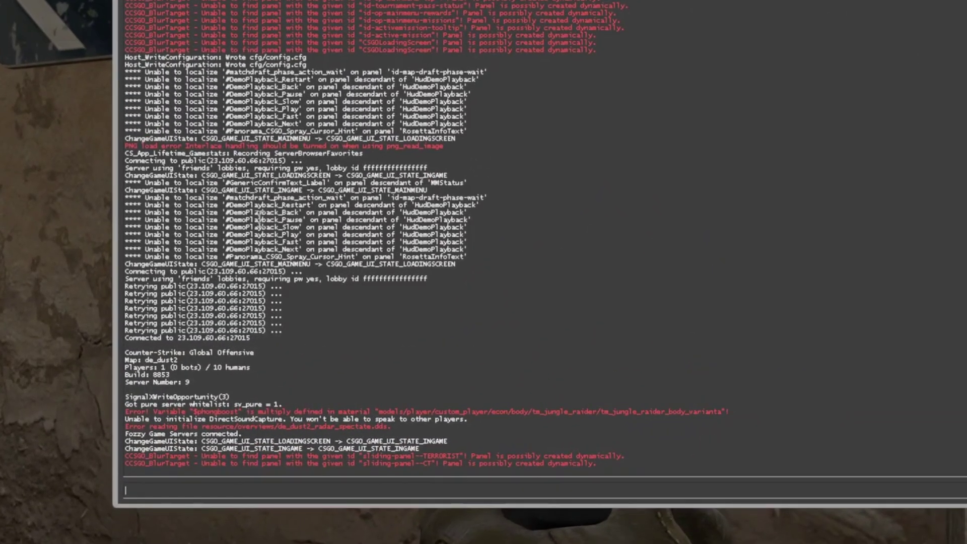
{"action": "type", "text": "status"}
{"action": "key", "text": "Return"}
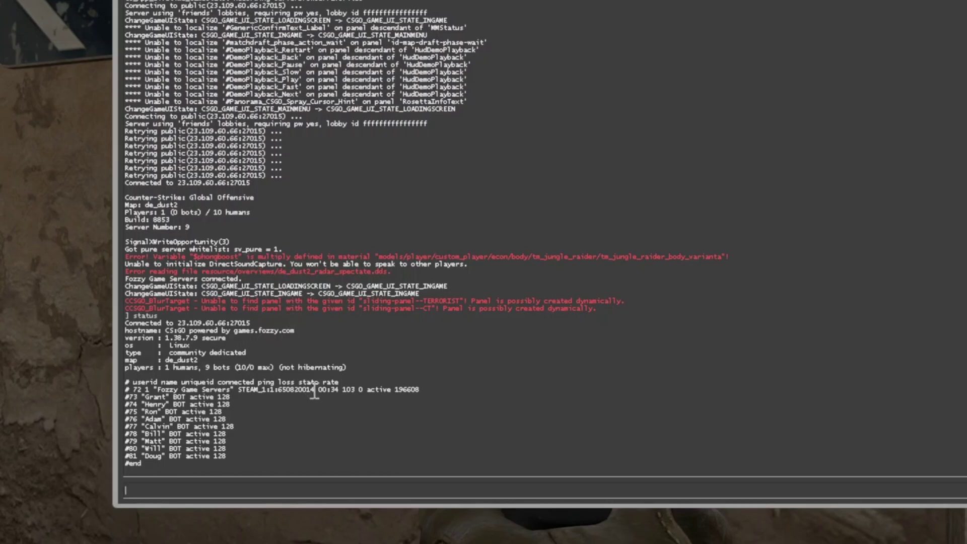
{"action": "left_click_drag", "start_coordinate": [314, 391], "coordinate": [239, 390]}
{"action": "key", "text": "ctrl+c"}
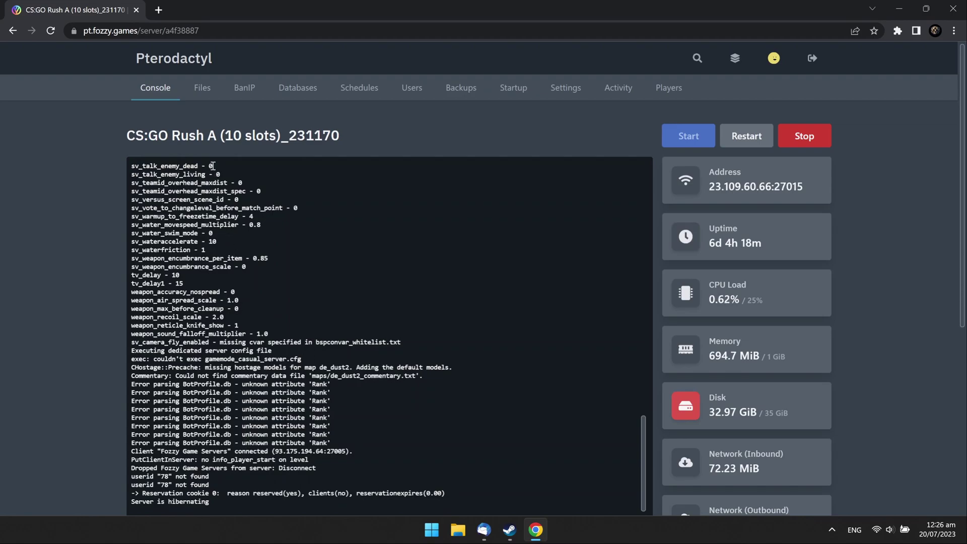
- Browse the server files to csgo/addons/sourcemod/configs
{"action": "left_click", "coordinate": [202, 92]}
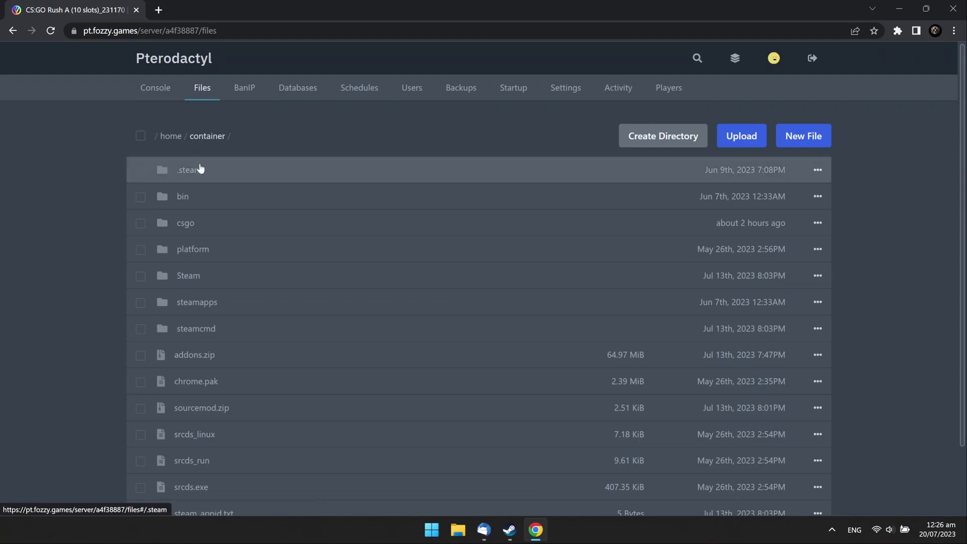
{"action": "left_click", "coordinate": [192, 226]}
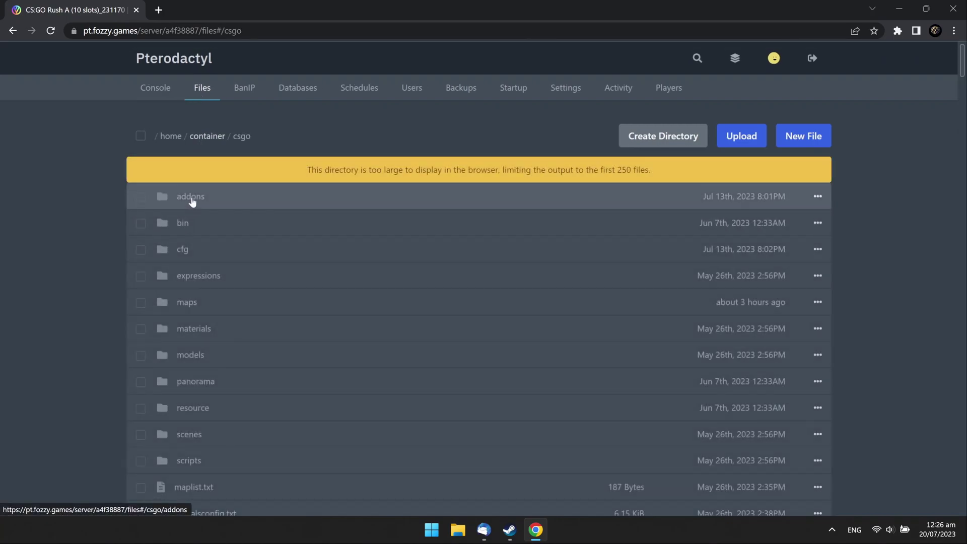
{"action": "left_click", "coordinate": [191, 198]}
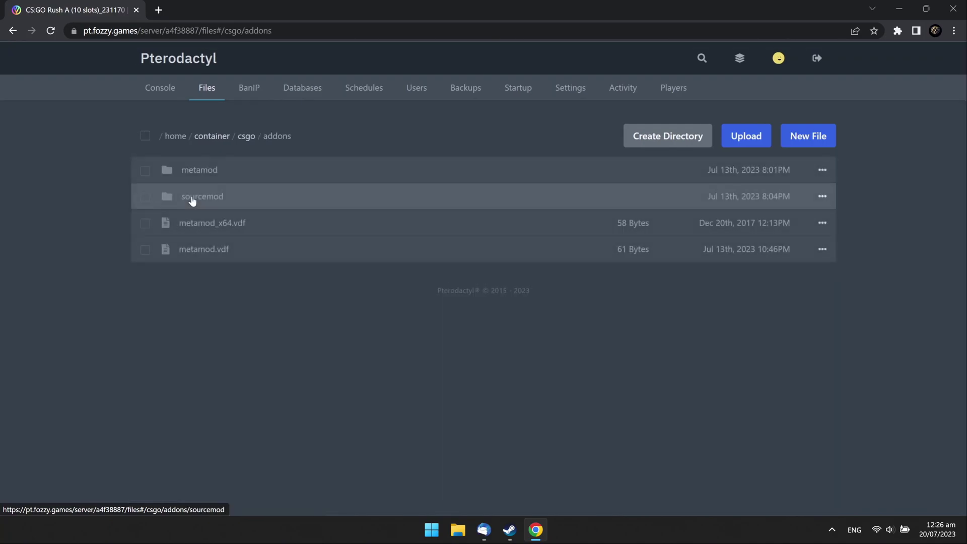
{"action": "left_click", "coordinate": [191, 198]}
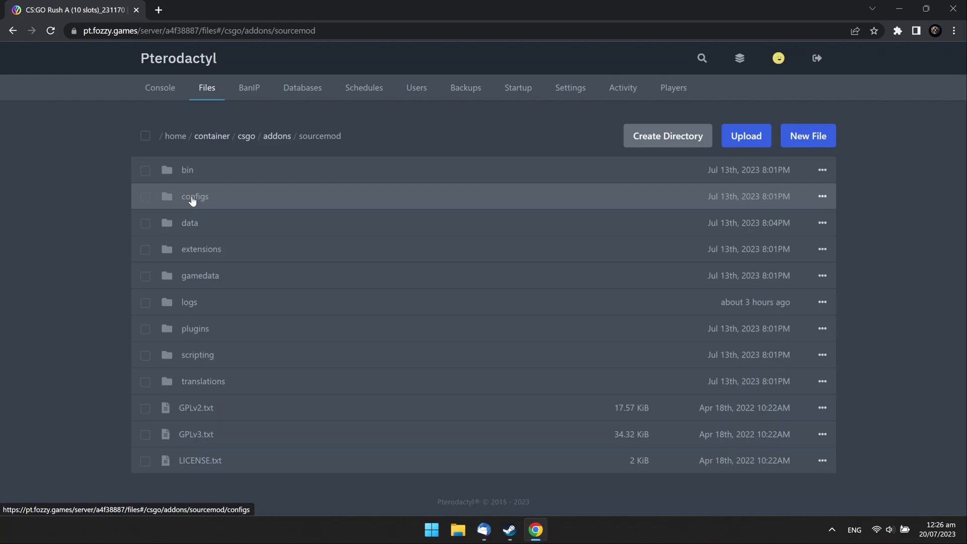
{"action": "left_click", "coordinate": [190, 198]}
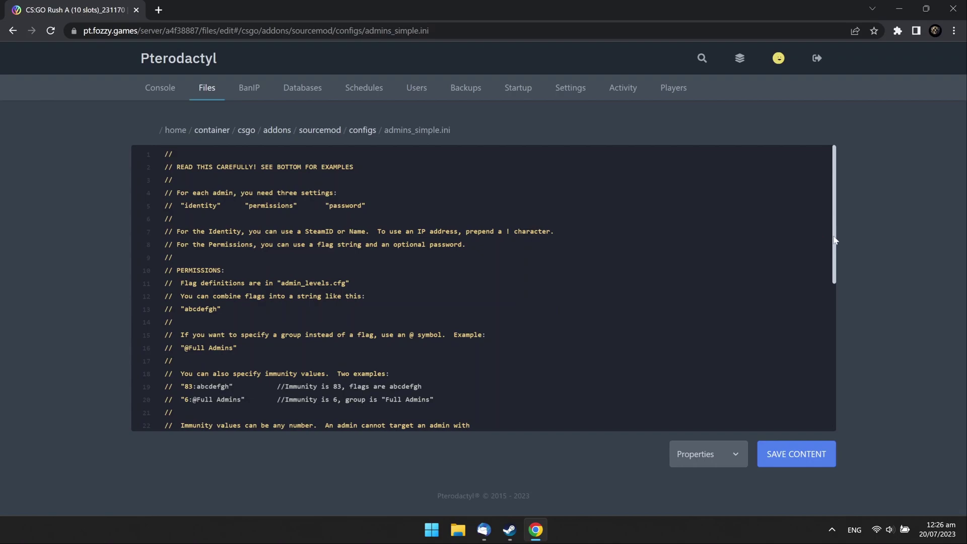
{"action": "left_click_drag", "start_coordinate": [834, 241], "coordinate": [813, 385]}
{"action": "type", "text": "\"\""}
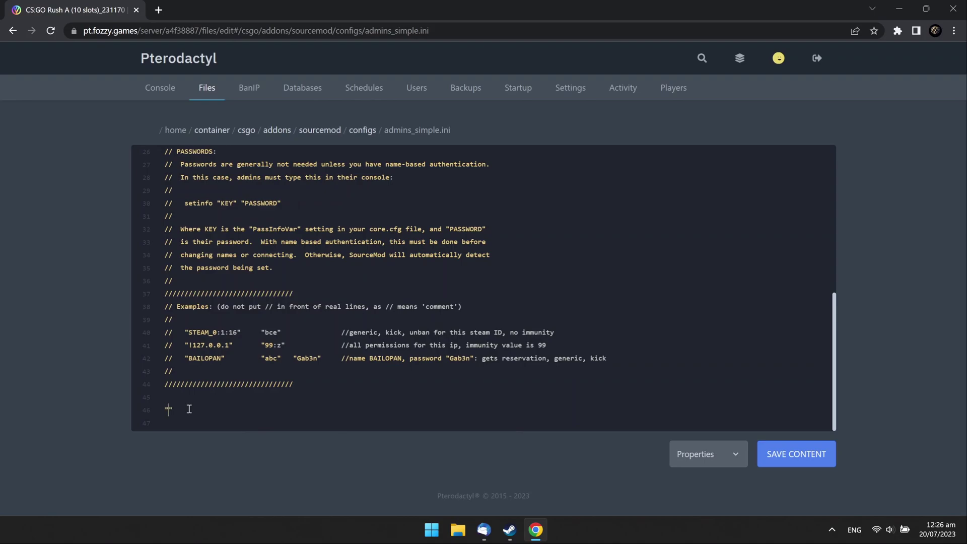
- Add the pasted SteamID with "99:z" to admins_simple.ini, save, and restart from Console
{"action": "key", "text": "ctrl+v"}
{"action": "left_click", "coordinate": [801, 462]}
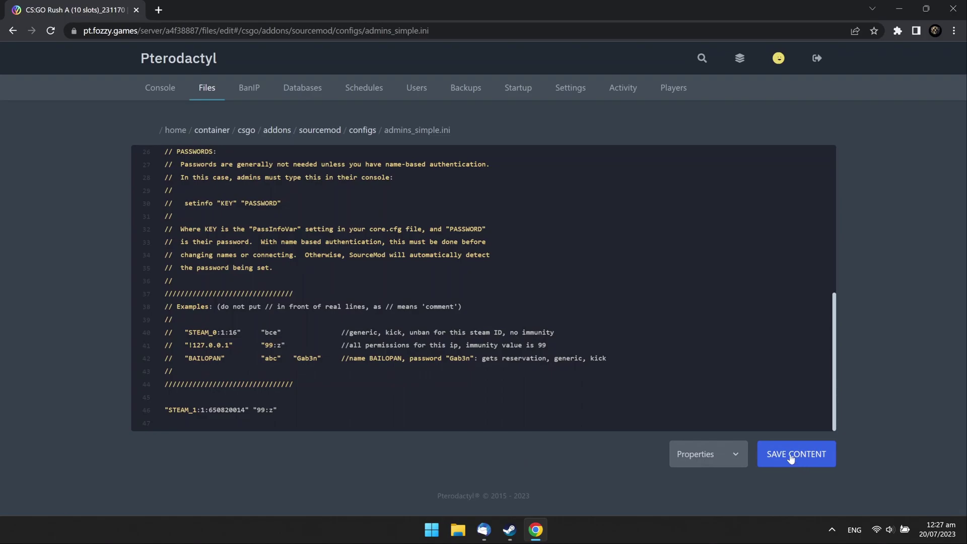
{"action": "left_click", "coordinate": [161, 89]}
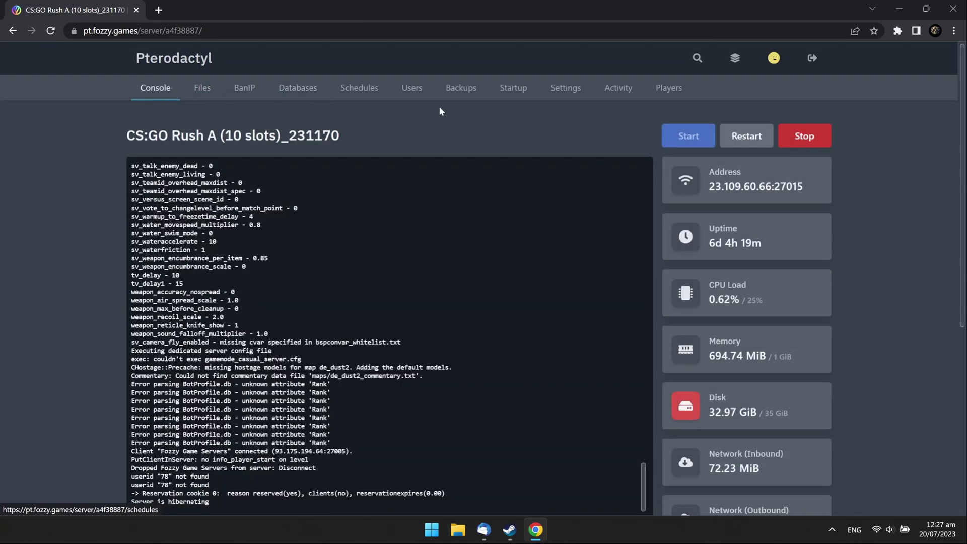
{"action": "left_click", "coordinate": [766, 144]}
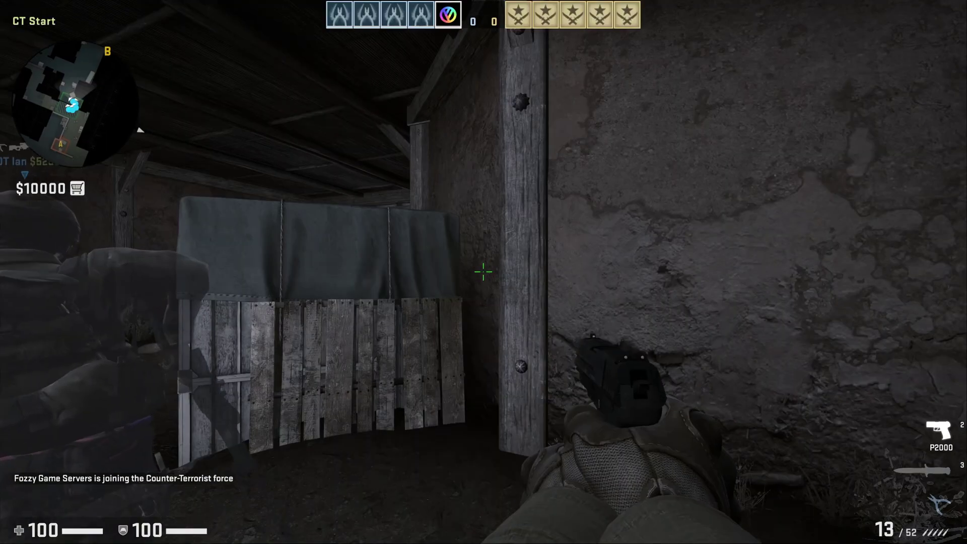
- Send !admin in team chat, open Player Commands, then exit the admin menu
{"action": "key", "text": "u"}
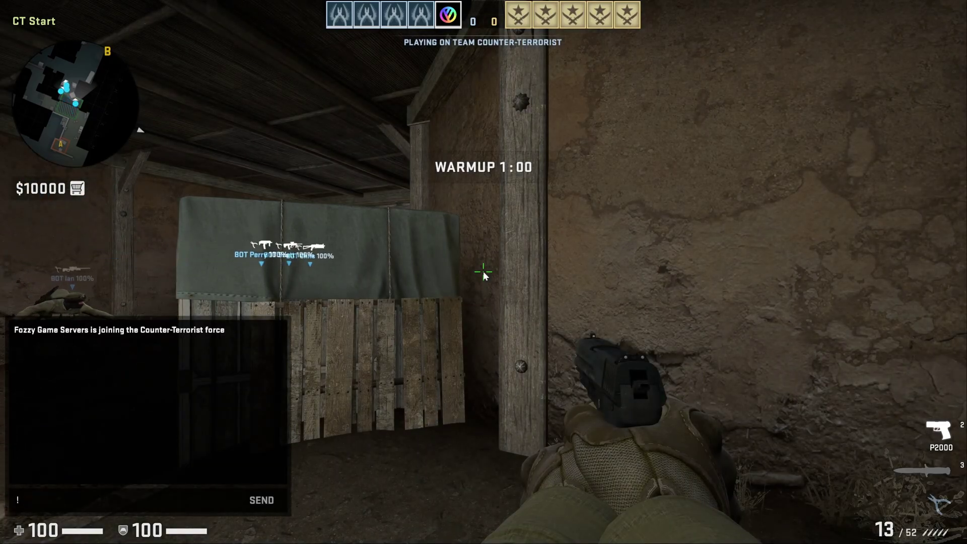
{"action": "type", "text": "!admin"}
{"action": "key", "text": "Return"}
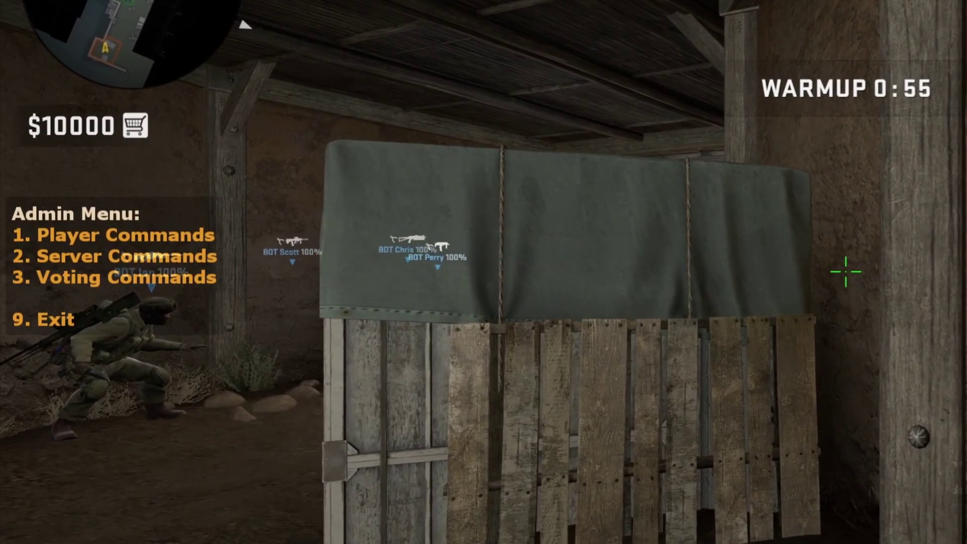
{"action": "key", "text": "1"}
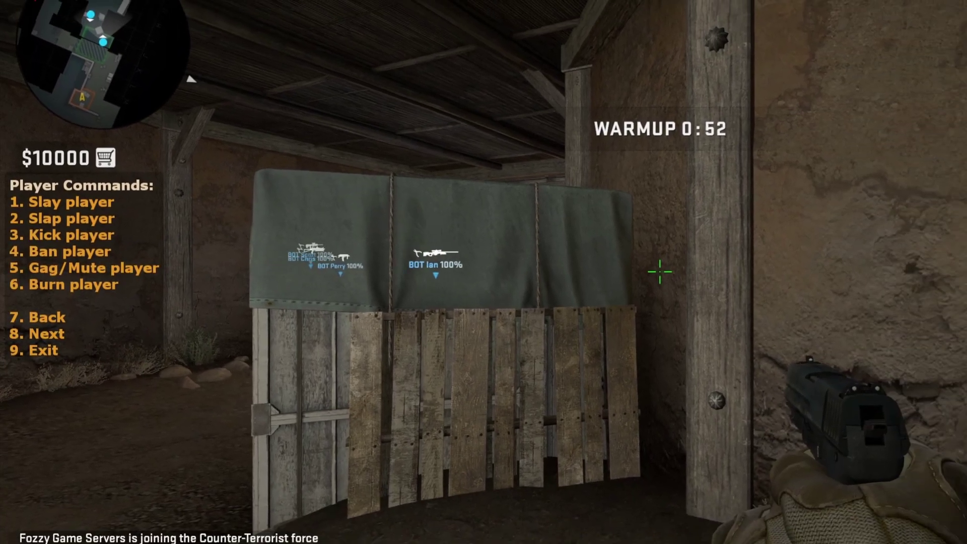
{"action": "key", "text": "9"}
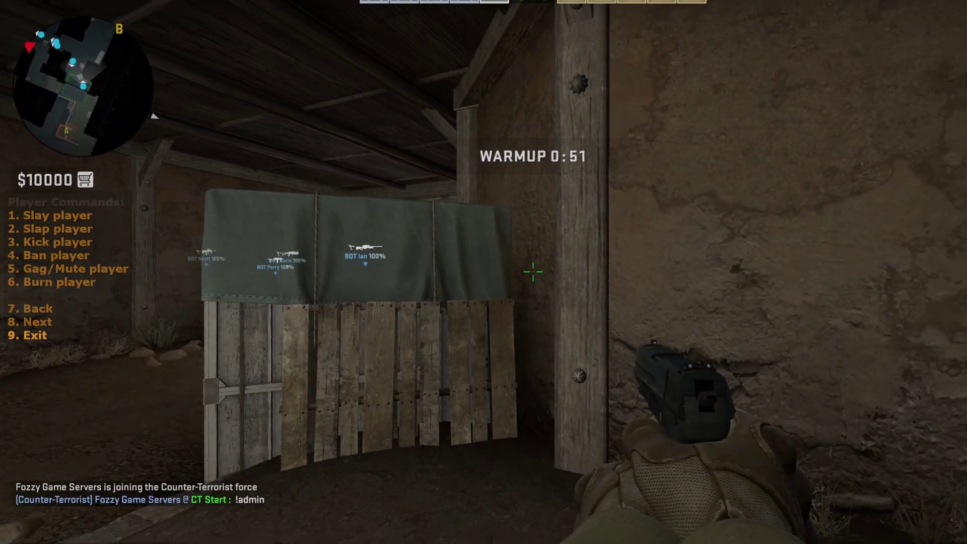